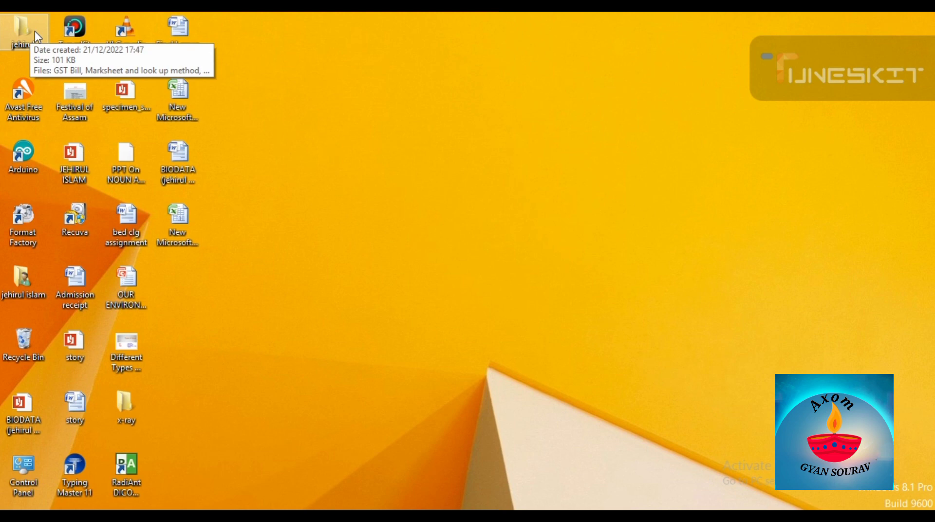
Open the workbook "Marksheet and look up method" from the first folder on the desktop
{"action": "double_click", "coordinate": [35, 32]}
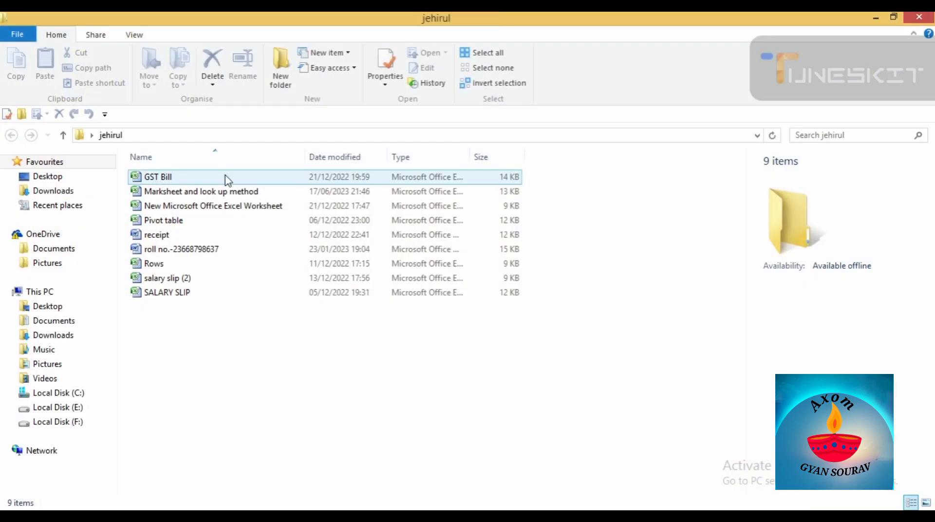
{"action": "left_click", "coordinate": [200, 192]}
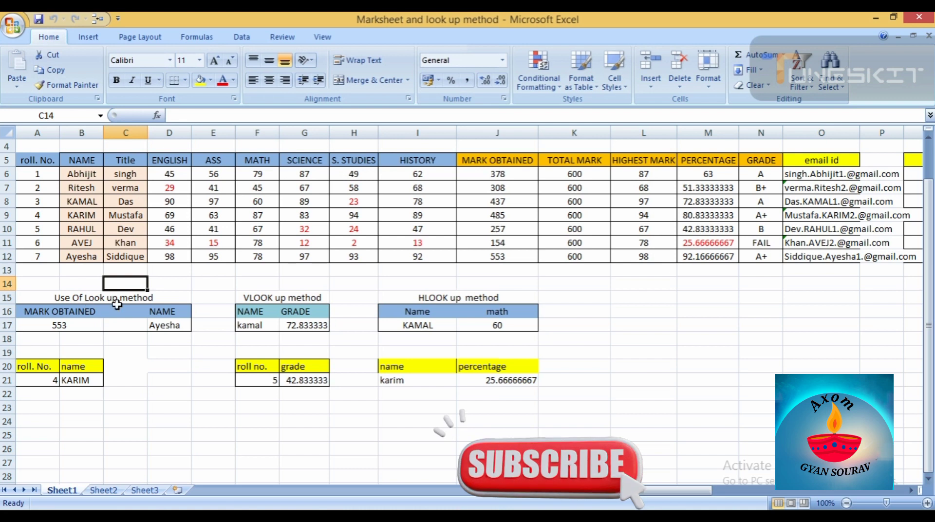
{"action": "left_click", "coordinate": [105, 325]}
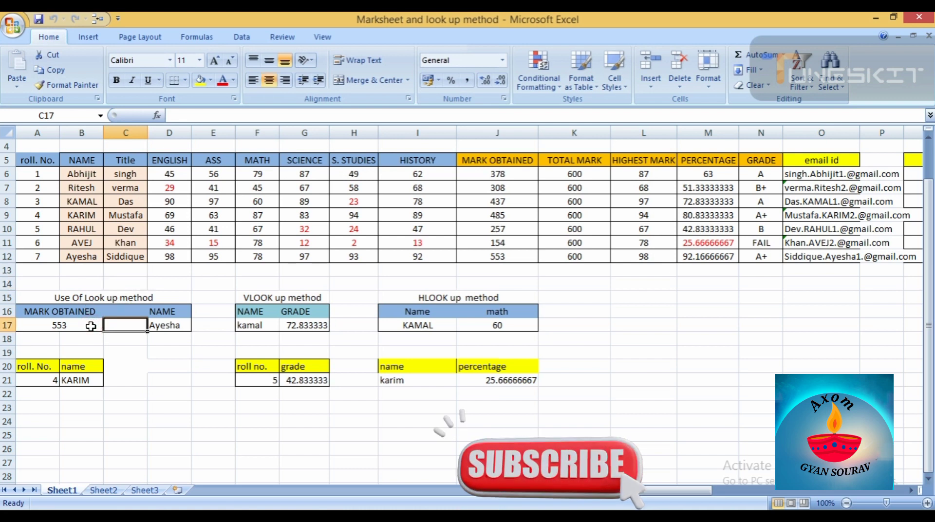
{"action": "left_click", "coordinate": [94, 325]}
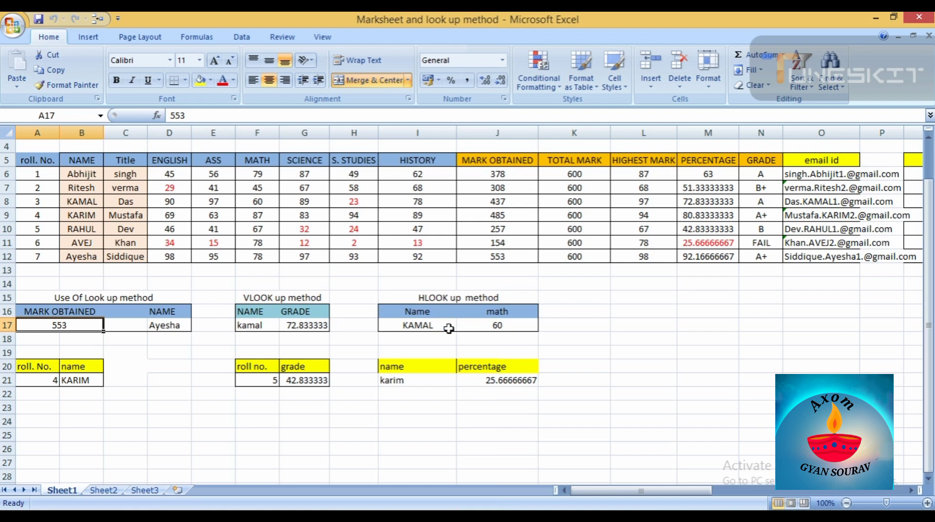
{"action": "left_click", "coordinate": [433, 338]}
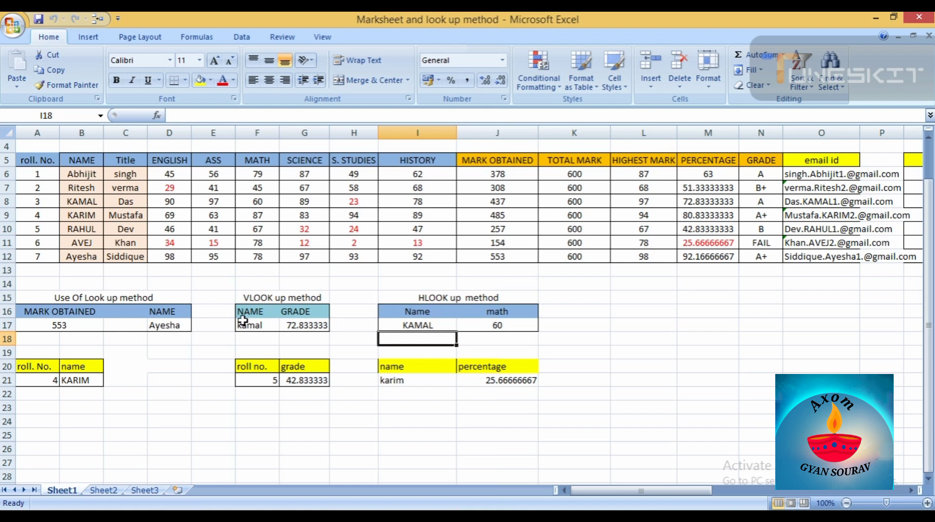
Change the lookup name in cell I17 of the HLOOK up method table to the first name of the roll no. 4 student
{"action": "left_click", "coordinate": [393, 326]}
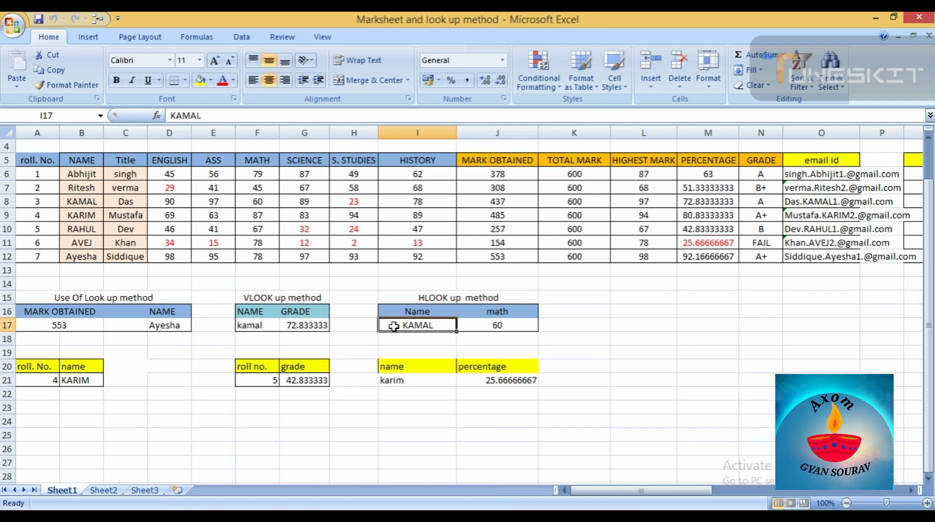
{"action": "type", "text": "ka"}
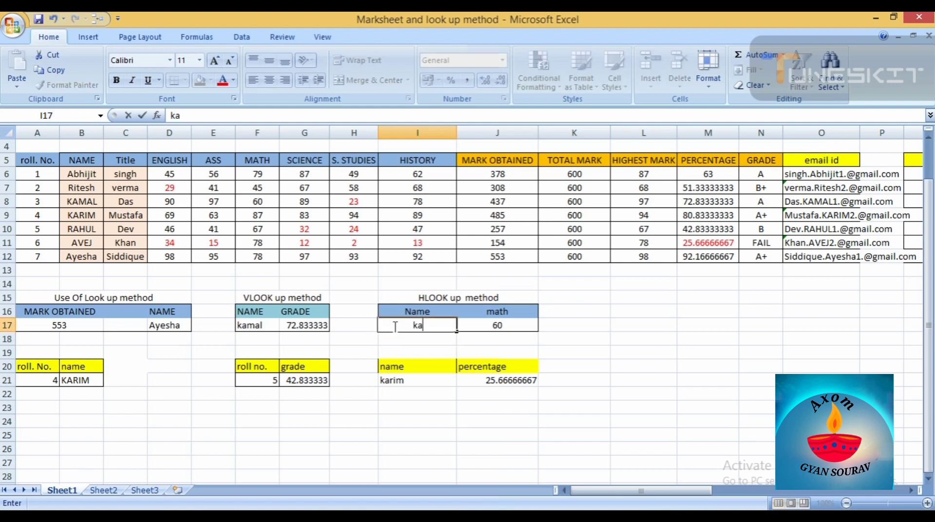
{"action": "type", "text": "rim"}
{"action": "key", "text": "Return"}
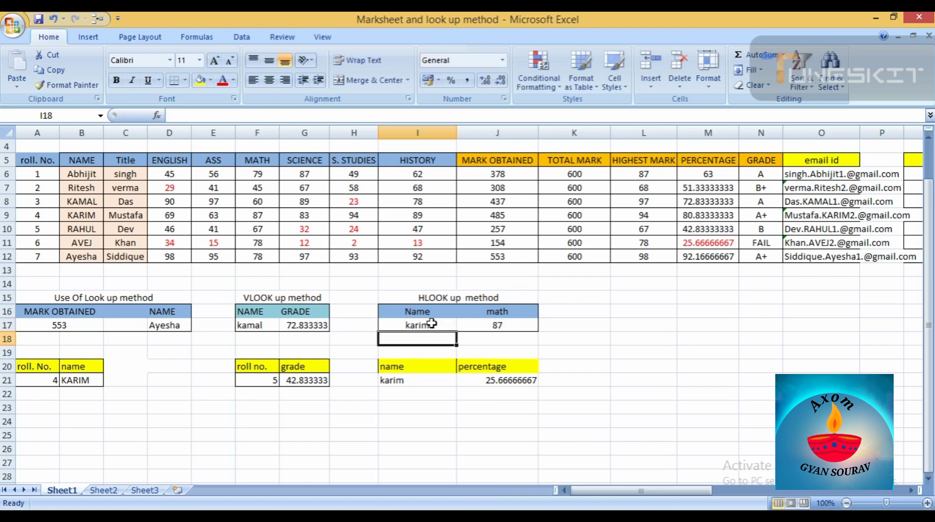
{"action": "left_click", "coordinate": [380, 294]}
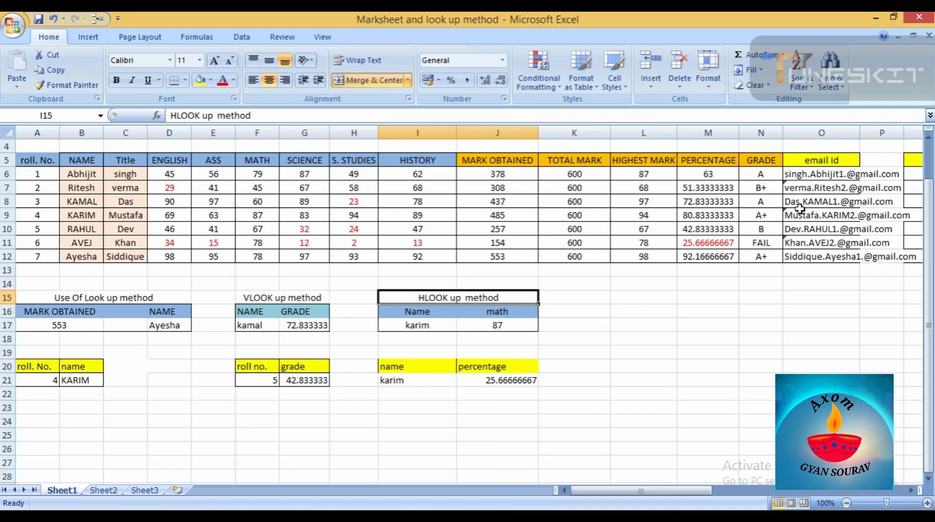
Move the email id column O5:O12 to column P and enter the heading "Exam status" in O5
{"action": "left_click_drag", "start_coordinate": [805, 161], "coordinate": [813, 251]}
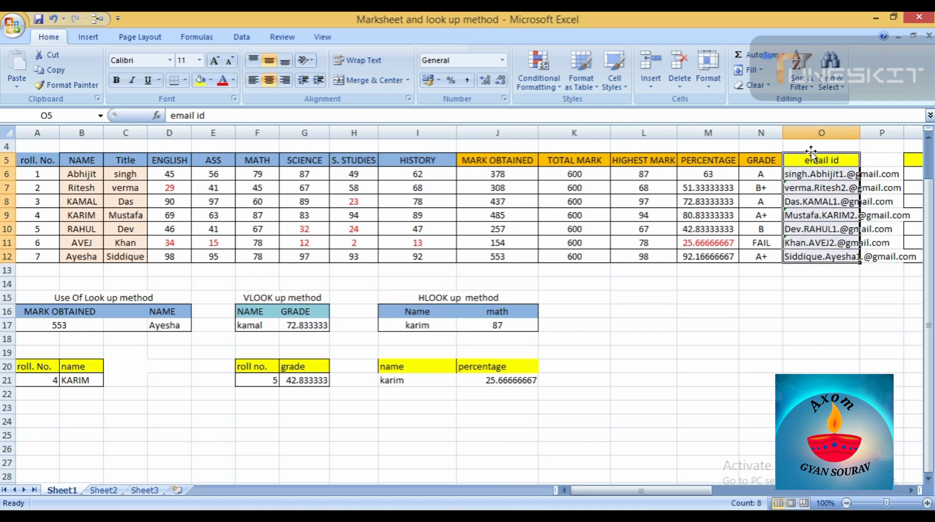
{"action": "left_click_drag", "start_coordinate": [811, 156], "coordinate": [875, 157]}
{"action": "left_click", "coordinate": [838, 160]}
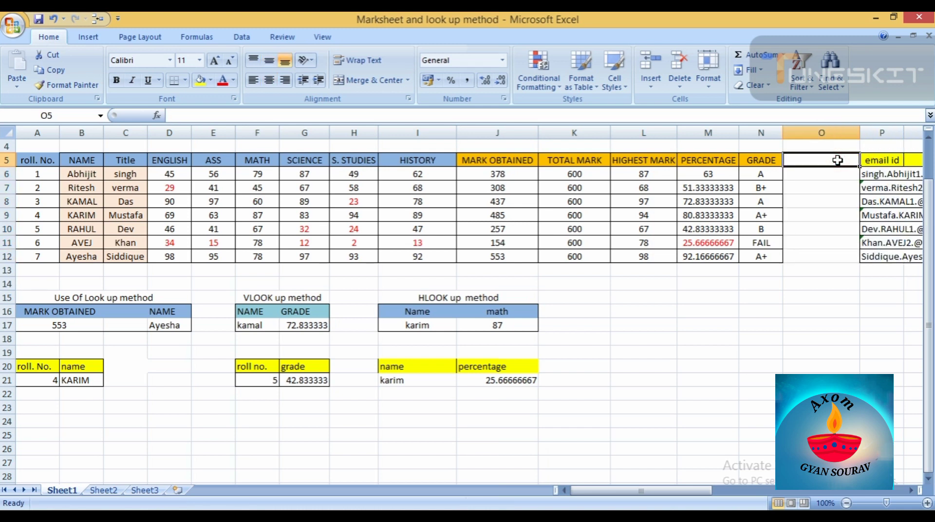
{"action": "type", "text": "Exam"}
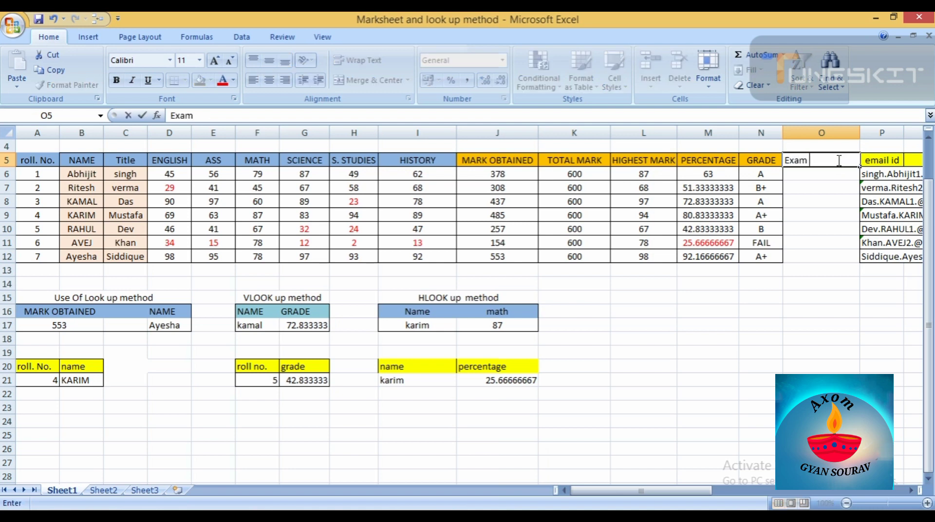
{"action": "type", "text": " status"}
{"action": "left_click", "coordinate": [824, 169]}
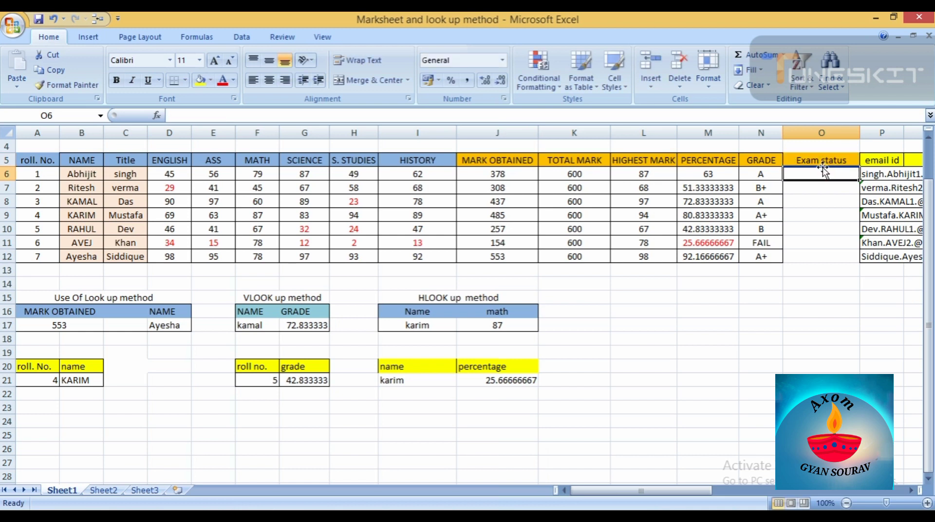
Apply all borders to the Exam status column, cells O5:O12
{"action": "left_click_drag", "start_coordinate": [821, 162], "coordinate": [819, 254]}
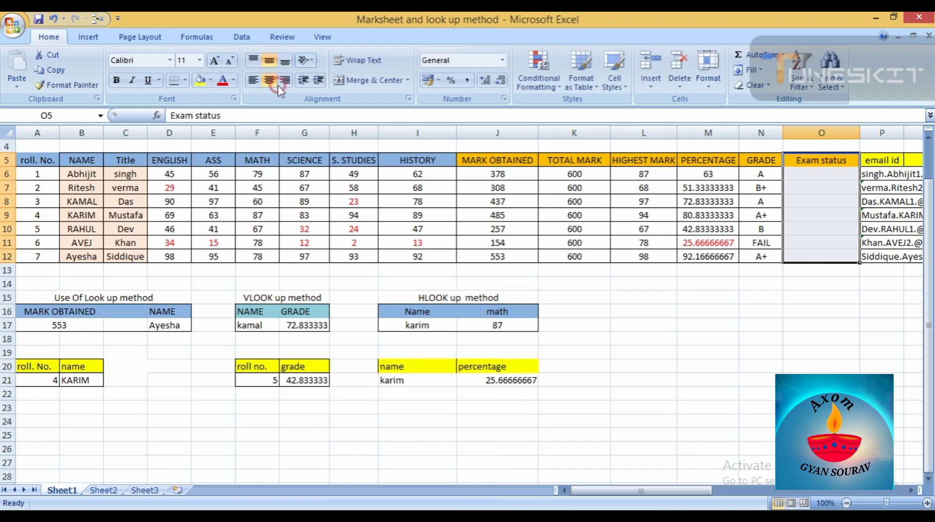
{"action": "left_click", "coordinate": [186, 81]}
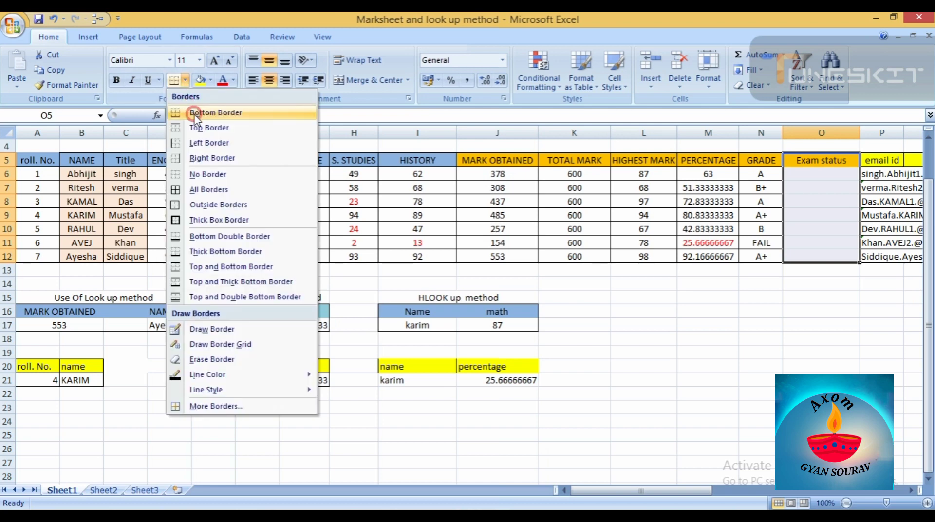
{"action": "left_click", "coordinate": [207, 191]}
{"action": "left_click", "coordinate": [618, 314]}
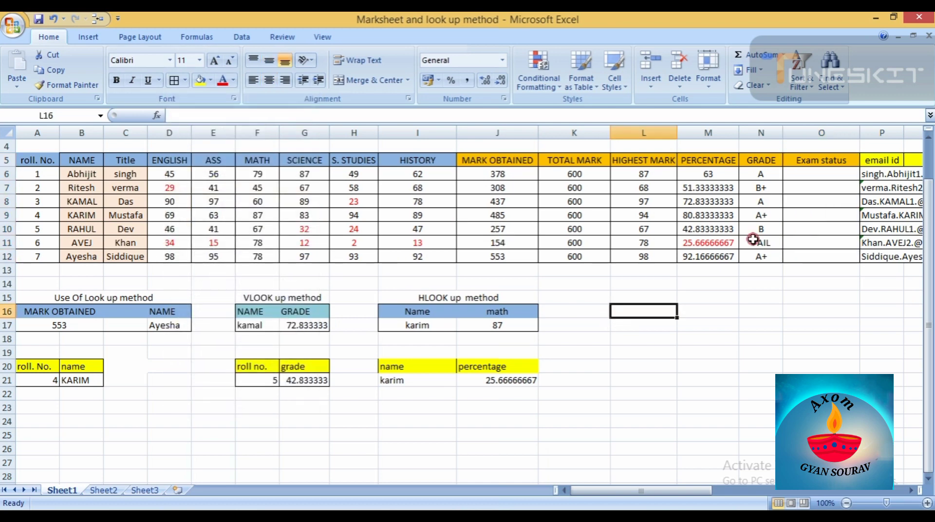
Start a formula in O6 with an IF function that has COUNTIF nested in its logical test
{"action": "left_click", "coordinate": [802, 177]}
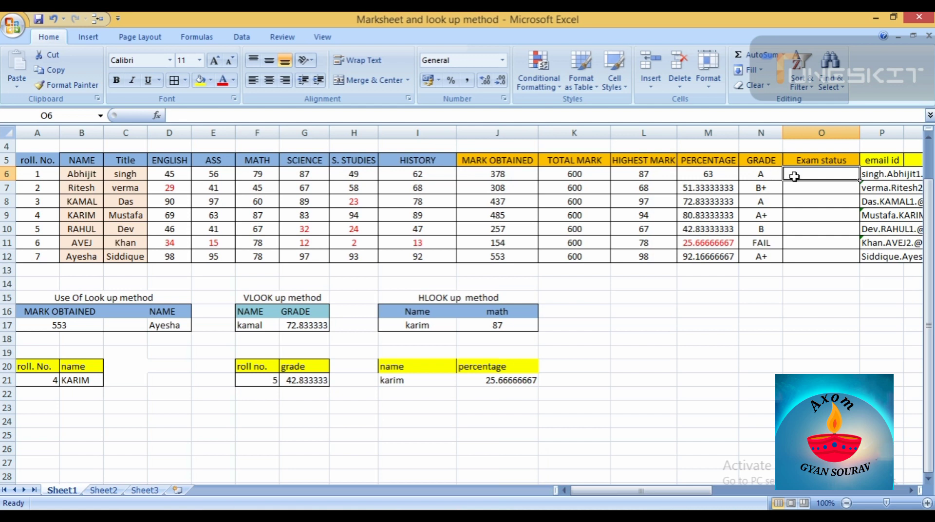
{"action": "type", "text": "="}
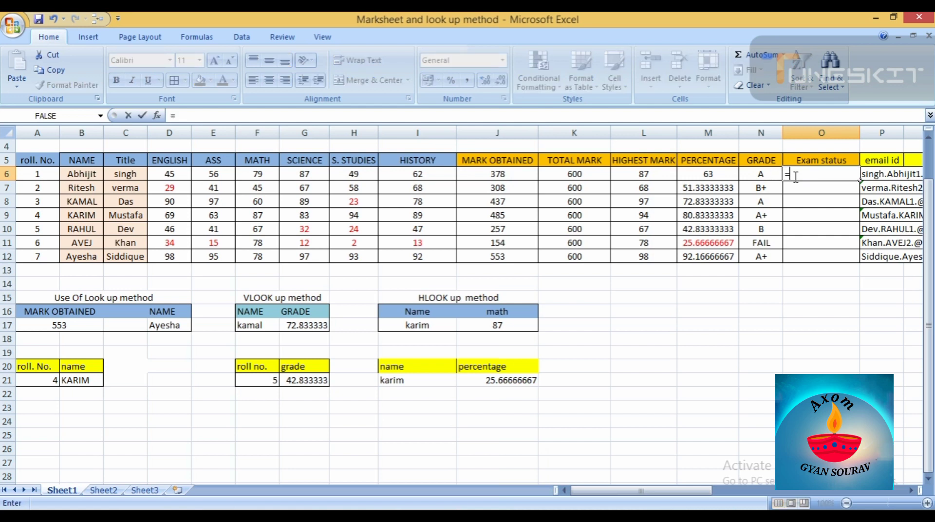
{"action": "type", "text": "if"}
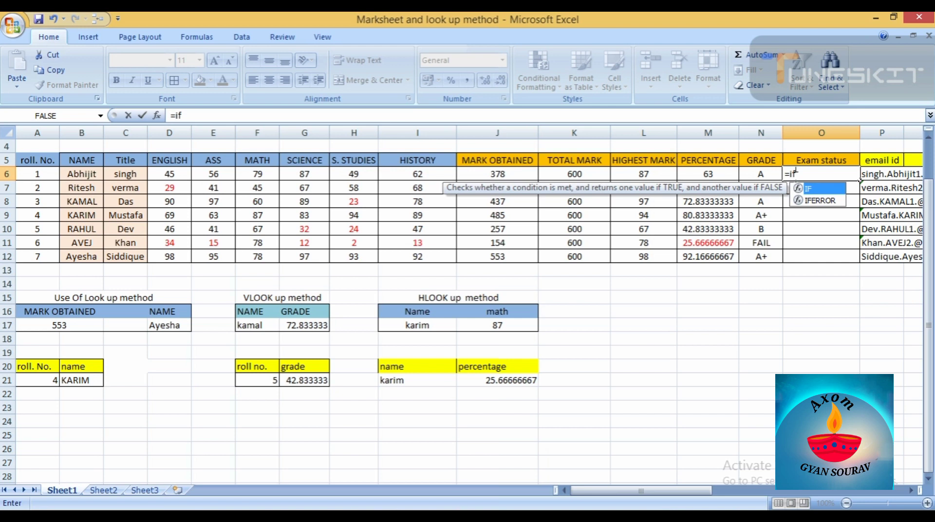
{"action": "double_click", "coordinate": [809, 188]}
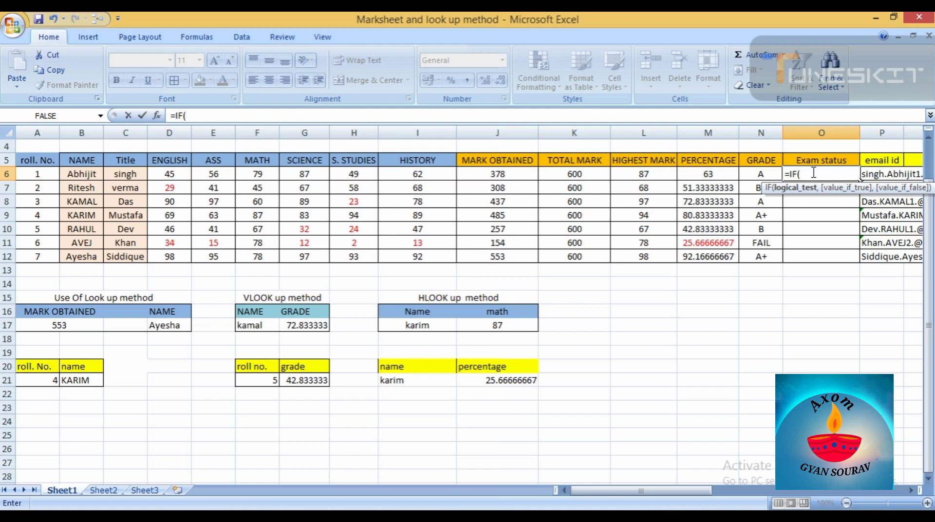
{"action": "type", "text": "count"}
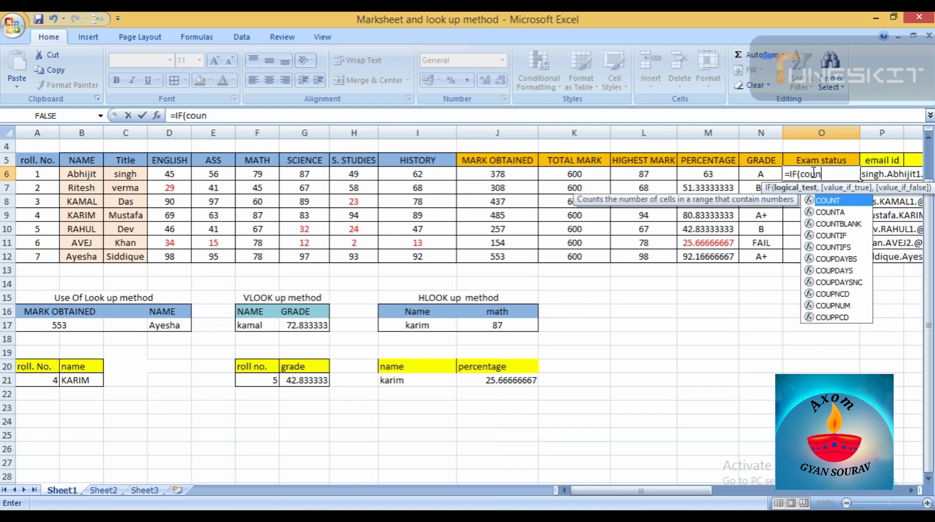
{"action": "double_click", "coordinate": [830, 236]}
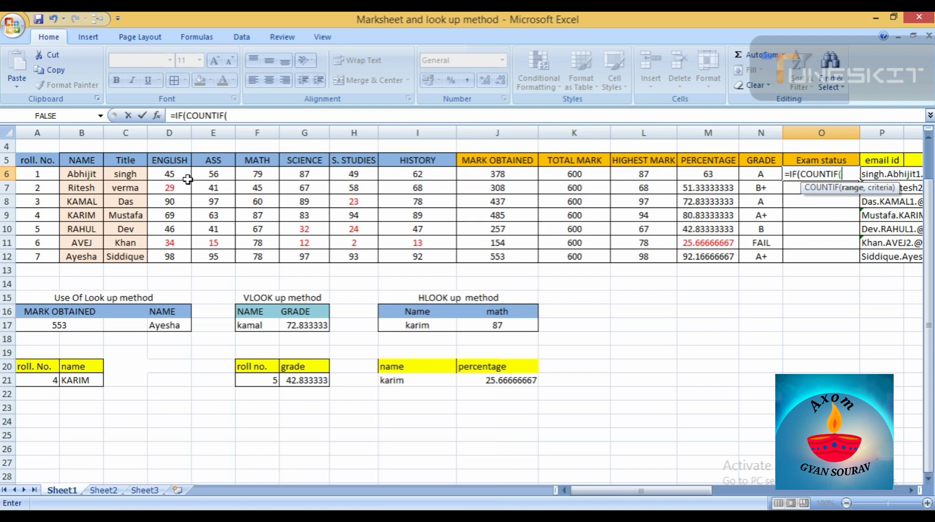
Give the COUNTIF the range D6:I6 and the criterion ">=30", and close its parenthesis
{"action": "left_click_drag", "start_coordinate": [180, 176], "coordinate": [391, 176]}
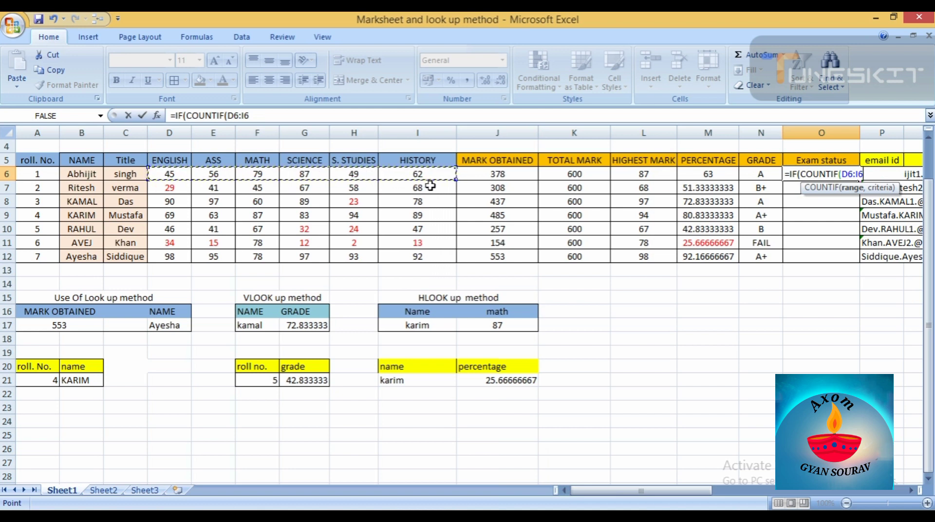
{"action": "type", "text": ","}
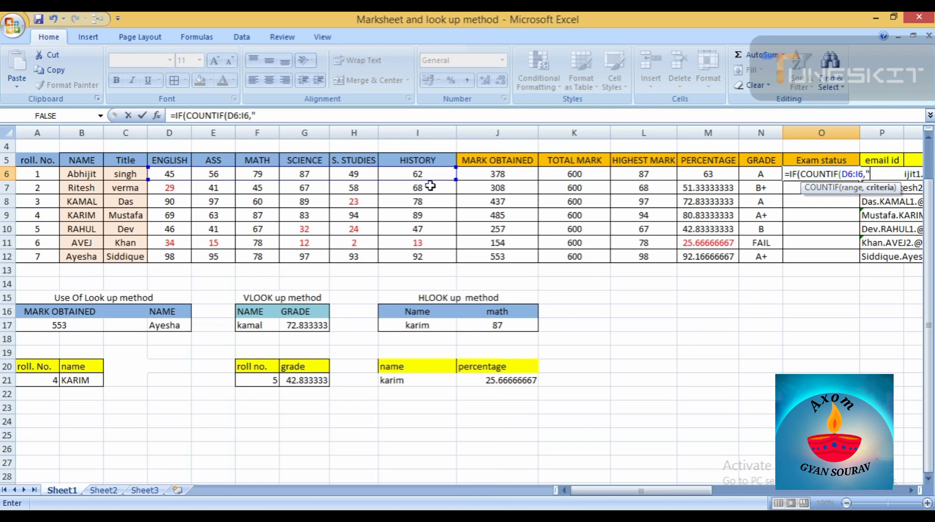
{"action": "key", "text": "Left"}
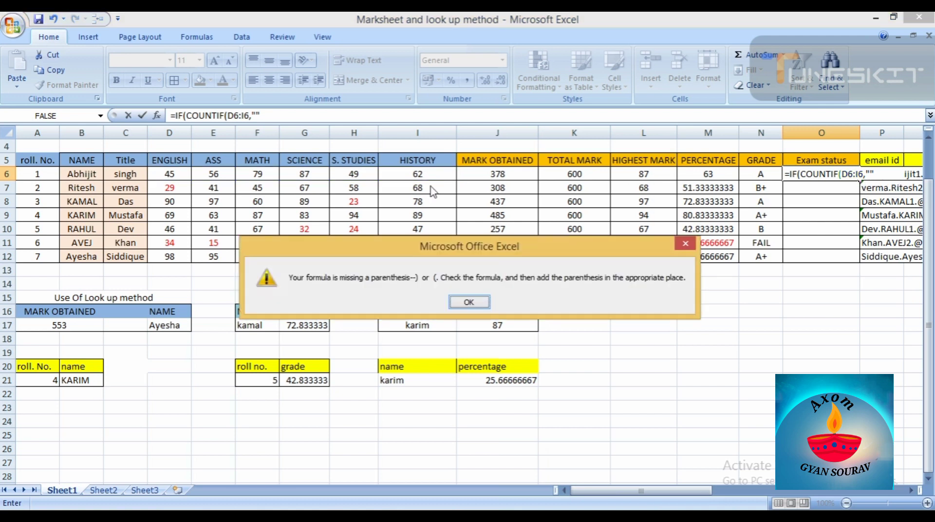
{"action": "left_click", "coordinate": [456, 302]}
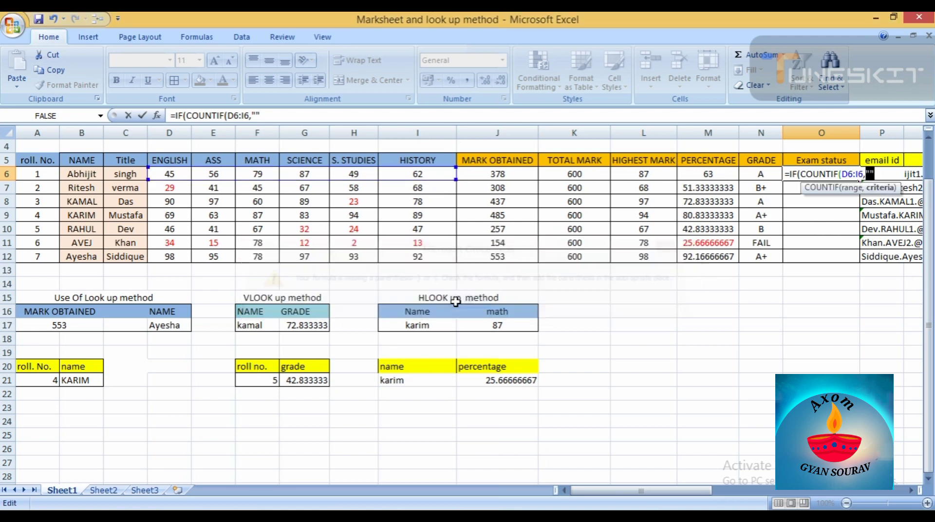
{"action": "left_click", "coordinate": [255, 115]}
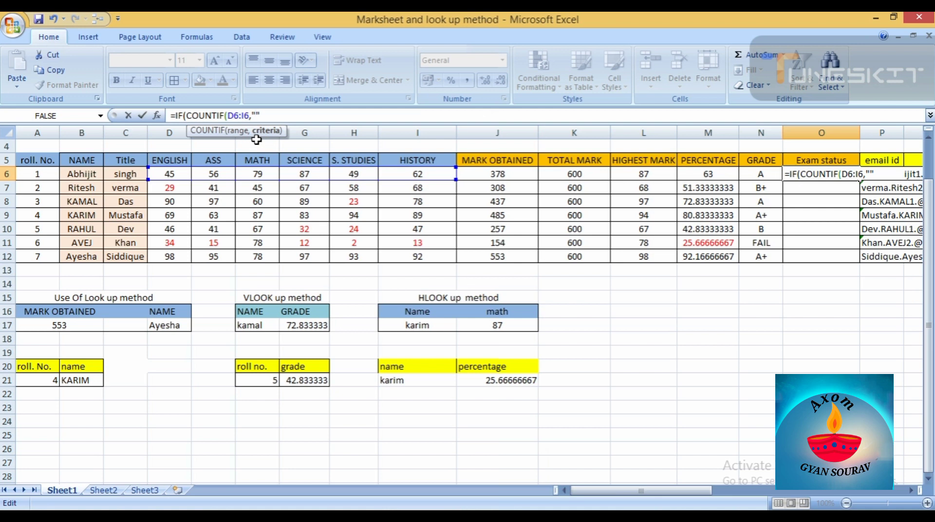
{"action": "type", "text": ">=30"}
{"action": "left_click", "coordinate": [286, 119]}
{"action": "type", "text": ")"}
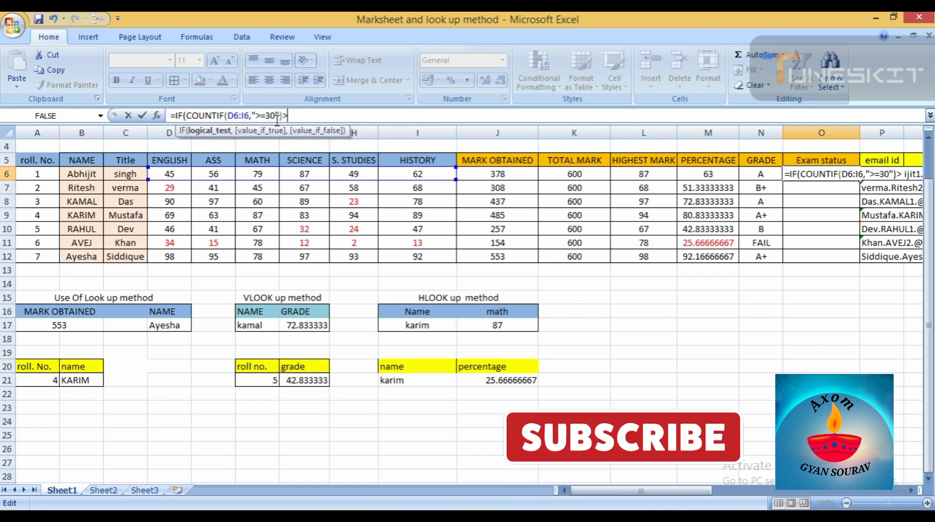
Complete the IF formula in O6 with the test >=6, returning "PASS" when true and "FAIL" when false
{"action": "type", "text": ">="}
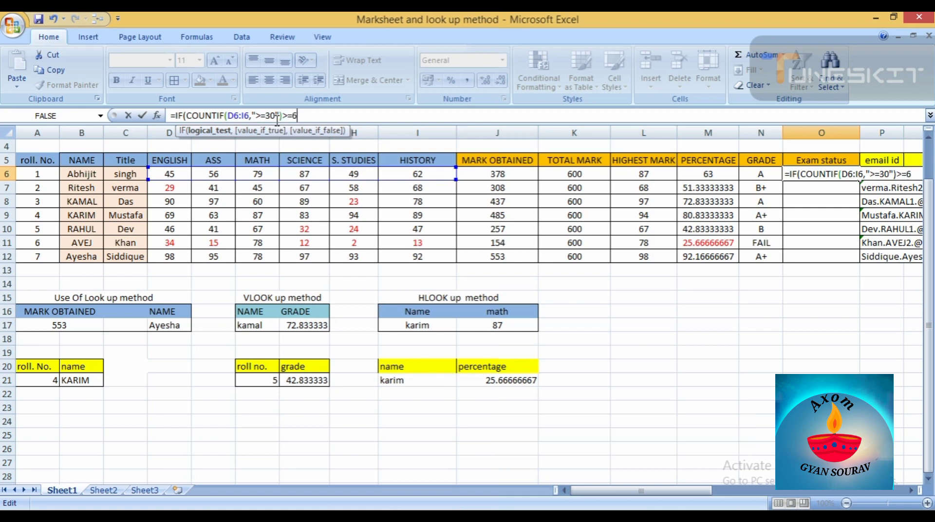
{"action": "type", "text": "6"}
{"action": "type", "text": ","}
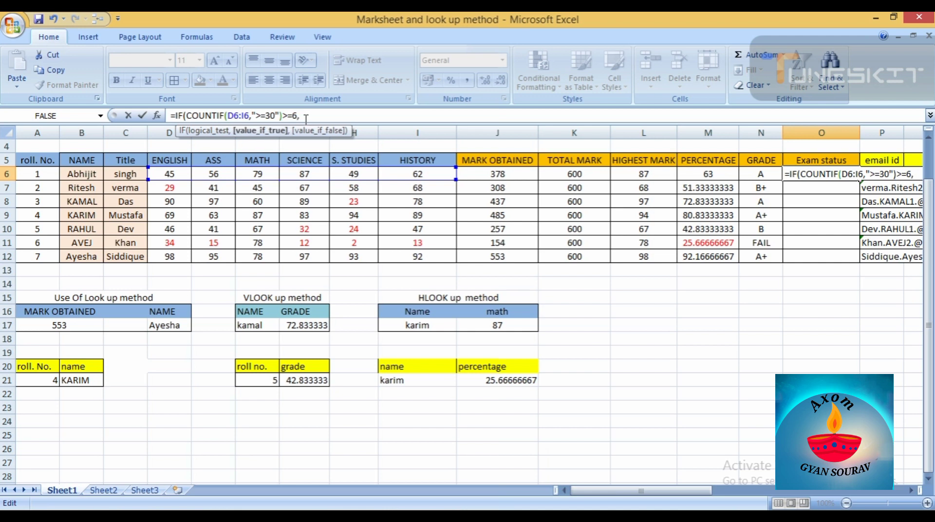
{"action": "type", "text": "\"\"PASS"}
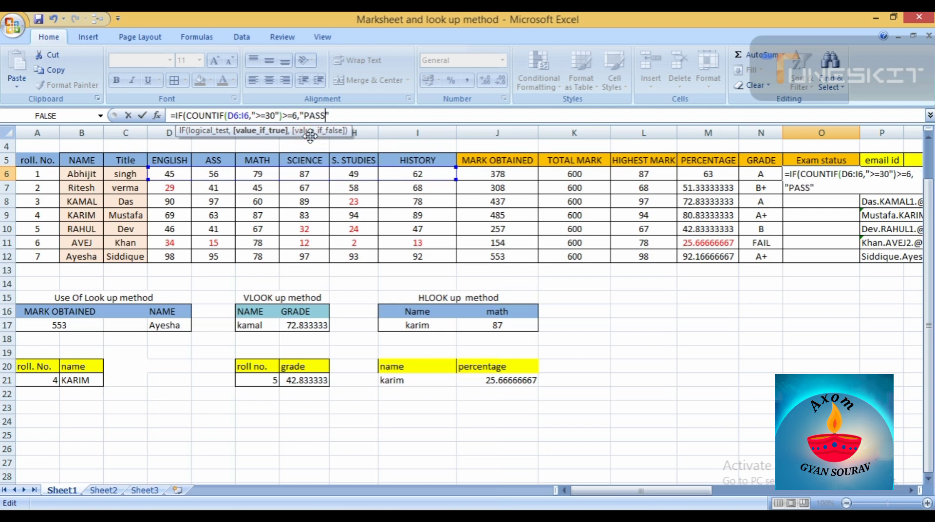
{"action": "left_click", "coordinate": [337, 119]}
{"action": "type", "text": ","}
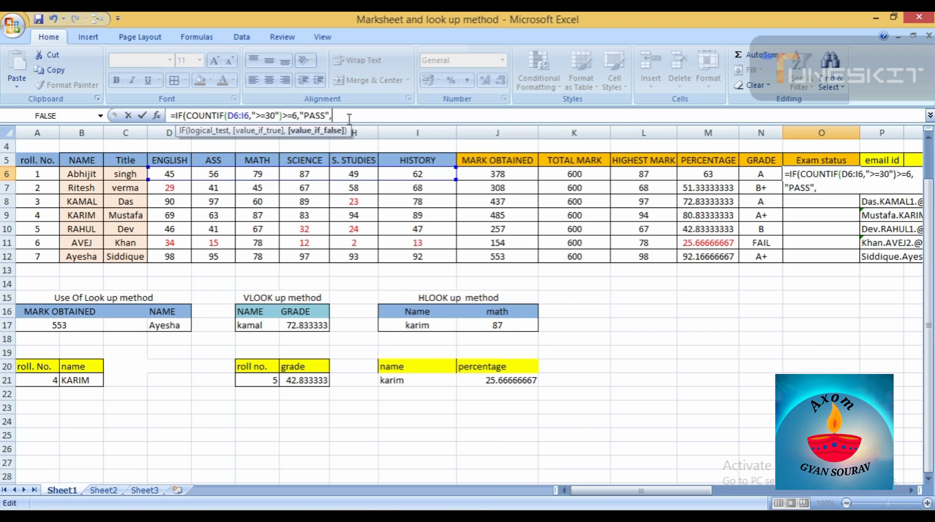
{"action": "type", "text": "\"FAIL\")"}
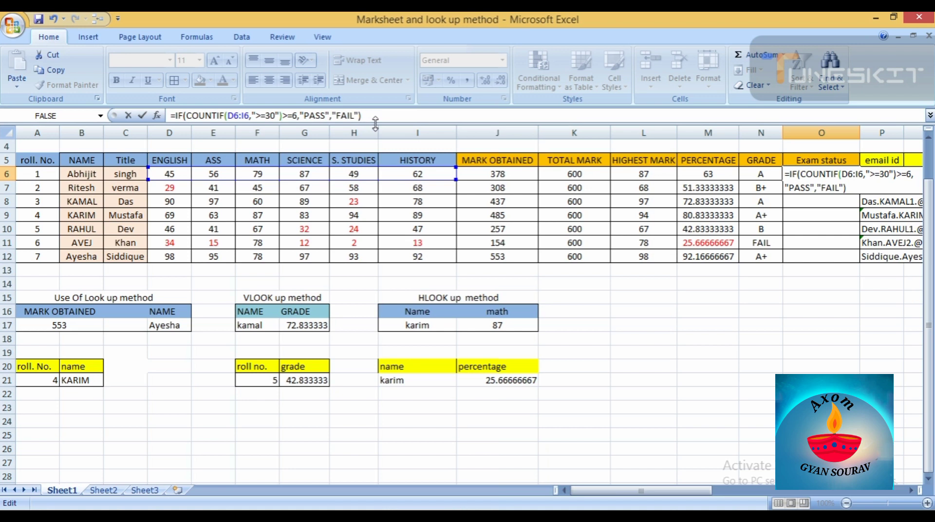
{"action": "key", "text": "Return"}
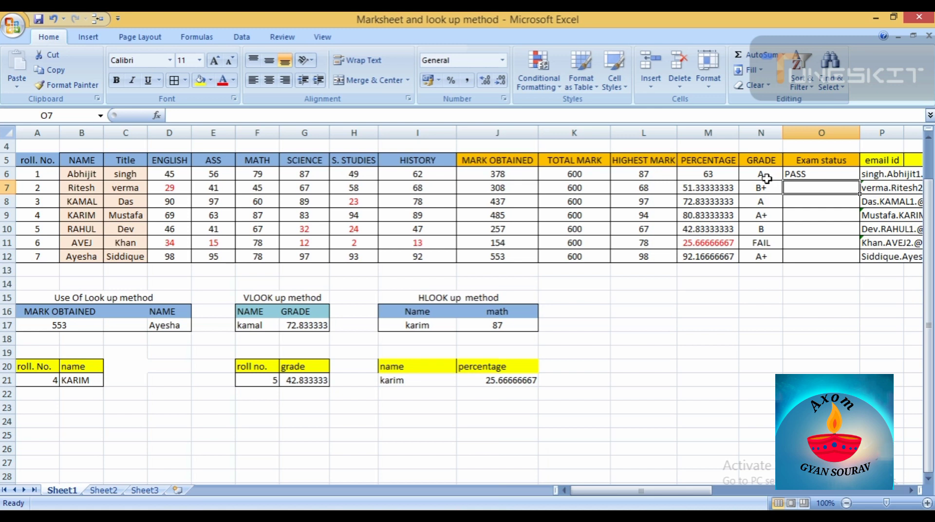
{"action": "left_click", "coordinate": [797, 174]}
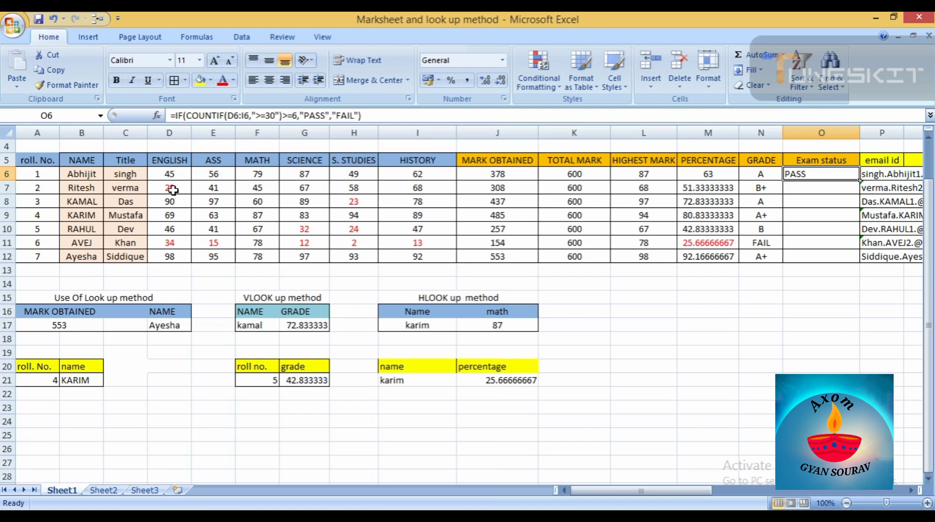
Fill the Exam status formula down through O12 and format column O with horizontally and vertically centred results and a narrower width
{"action": "double_click", "coordinate": [860, 179]}
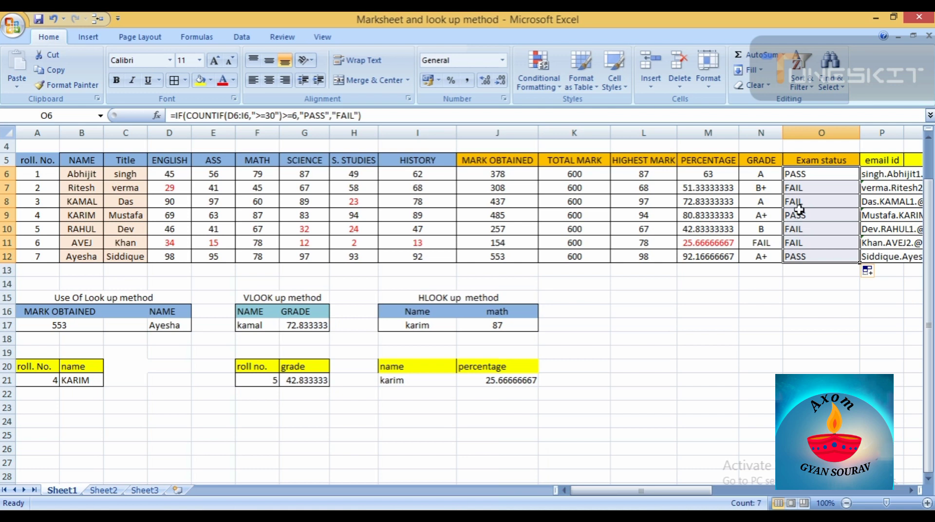
{"action": "left_click", "coordinate": [270, 83]}
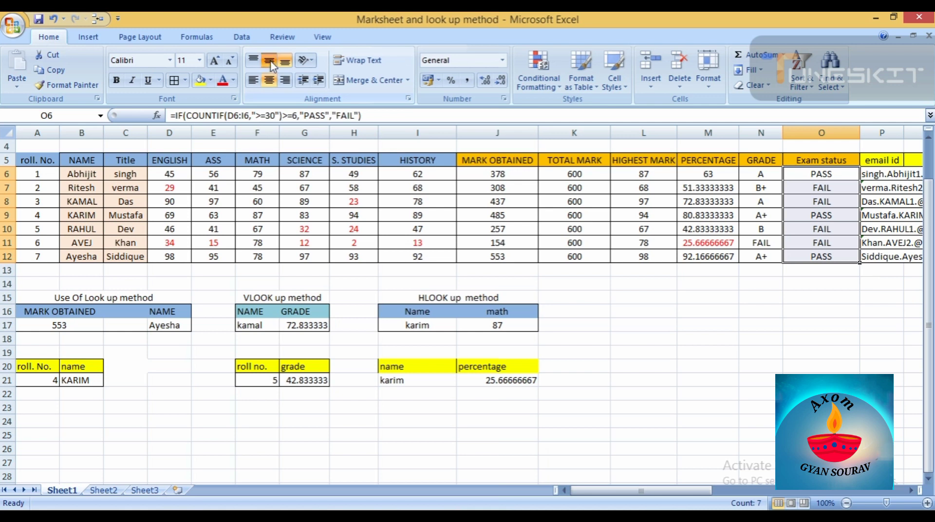
{"action": "left_click", "coordinate": [270, 61]}
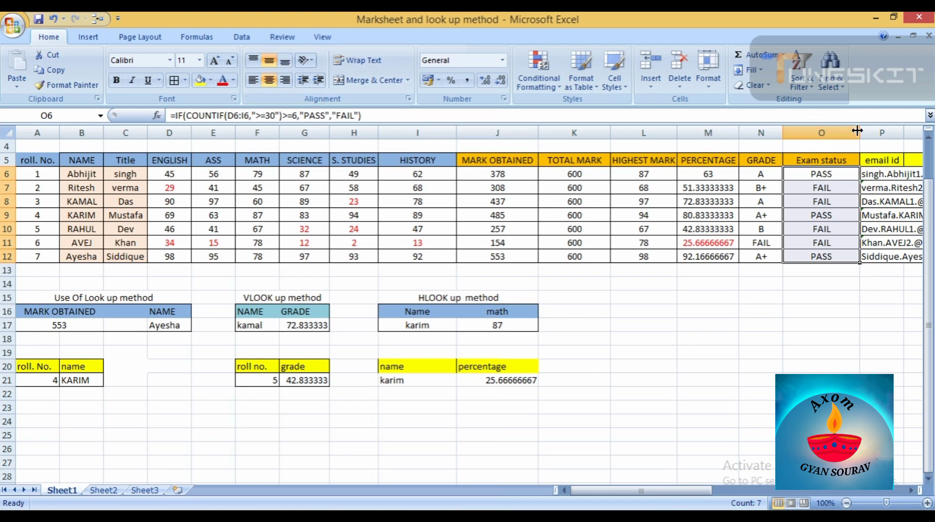
{"action": "left_click_drag", "start_coordinate": [860, 131], "coordinate": [844, 132]}
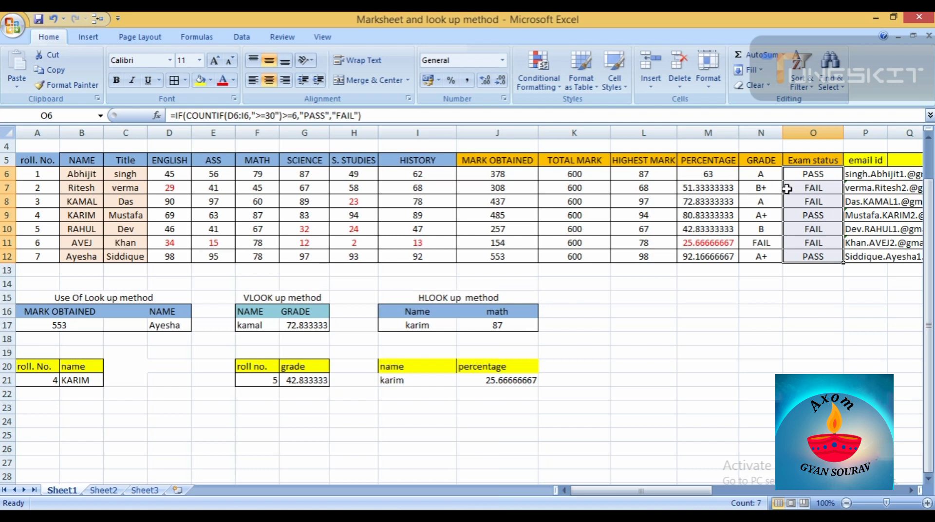
Edit the GRADE formula in N6, inserting O6="FAIL" as the first IF's logical test, ahead of the existing M6>=80 test
{"action": "left_click", "coordinate": [769, 174]}
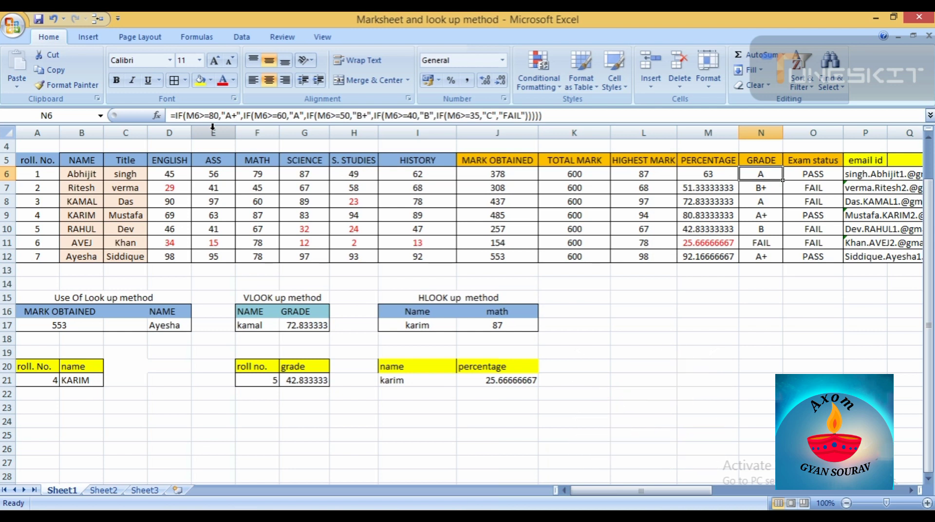
{"action": "left_click", "coordinate": [187, 116]}
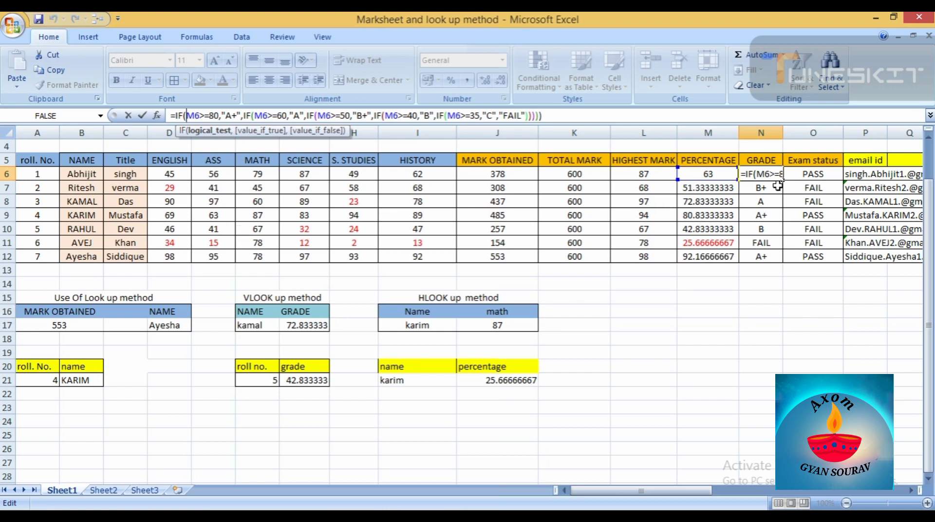
{"action": "left_click", "coordinate": [795, 173]}
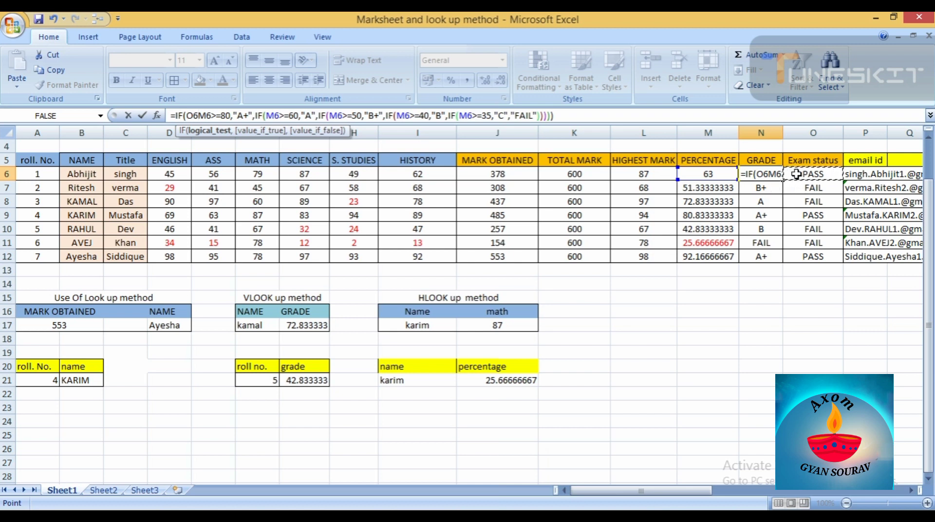
{"action": "left_click", "coordinate": [202, 118]}
{"action": "type", "text": "=\""}
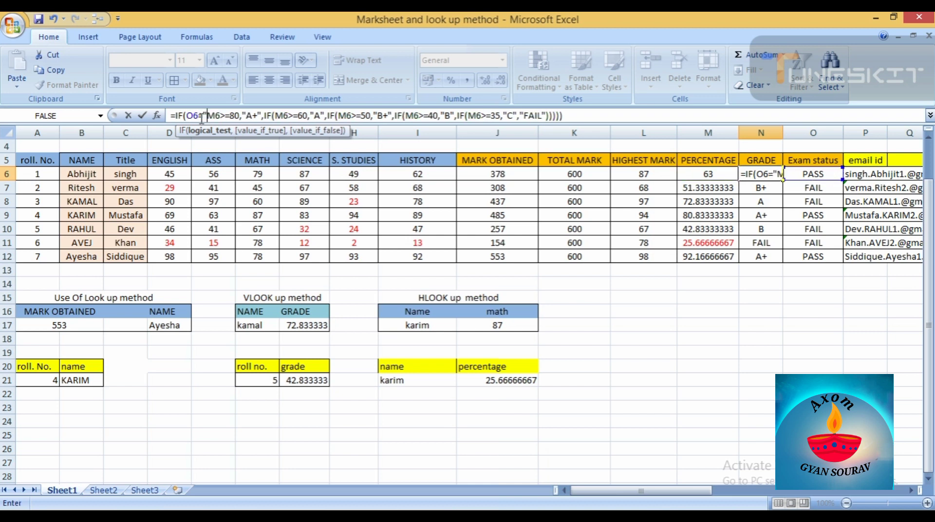
{"action": "type", "text": "FAIL"}
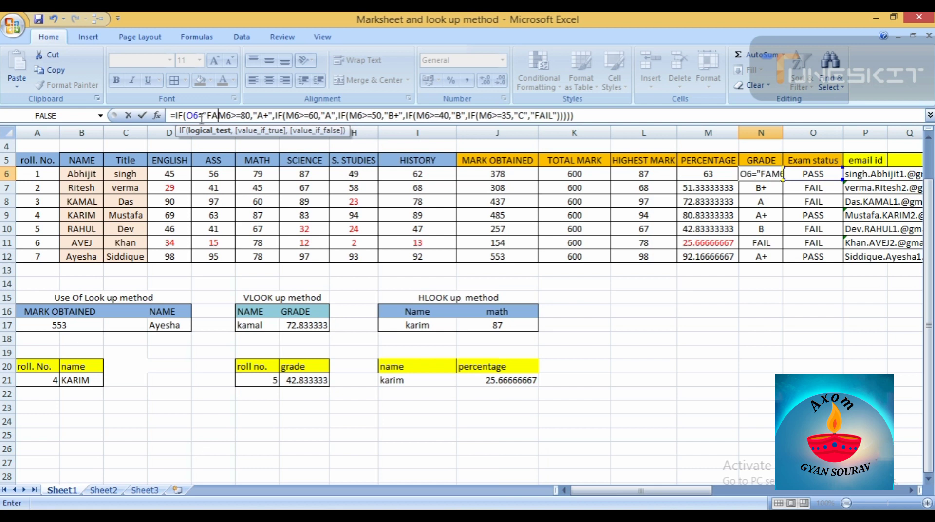
{"action": "type", "text": "\""}
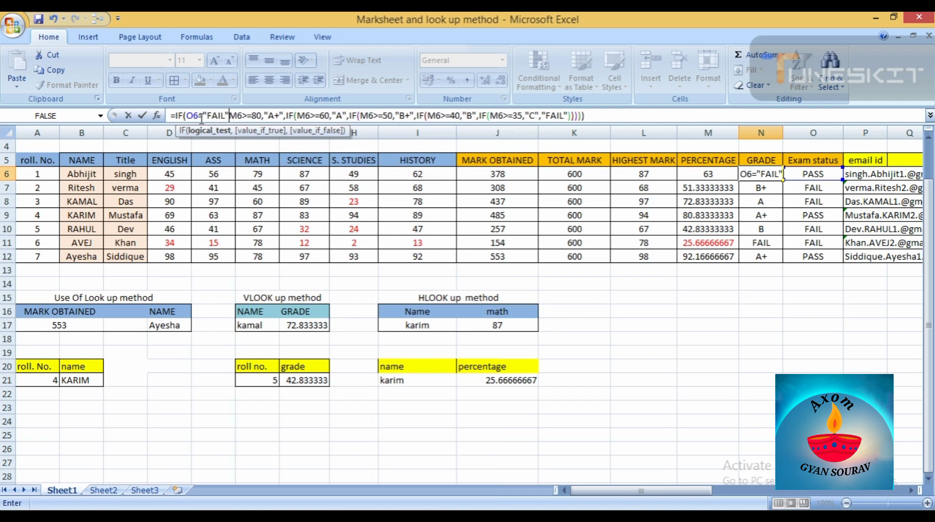
{"action": "type", "text": ","}
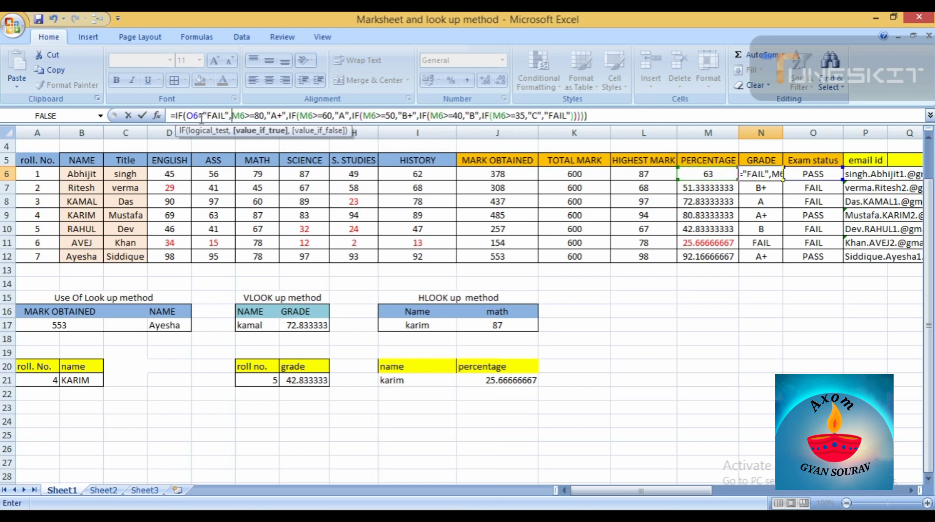
Make the first IF in N6 return "FAIL" when the exam status test is true
{"action": "type", "text": "\""}
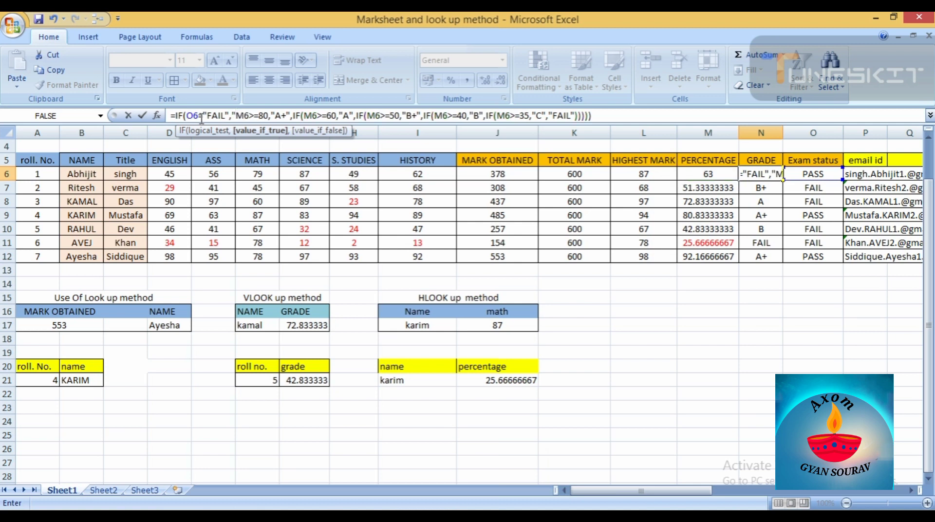
{"action": "type", "text": "FAIL"}
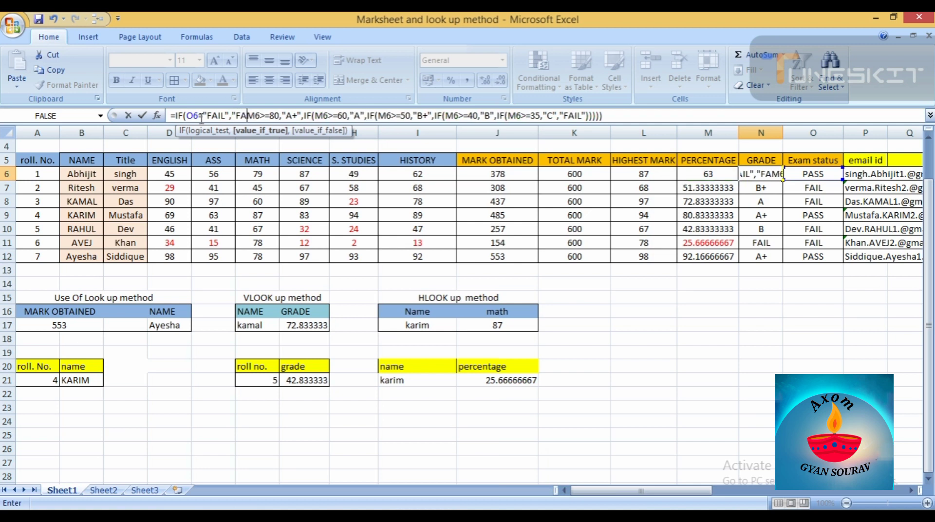
{"action": "type", "text": "2"}
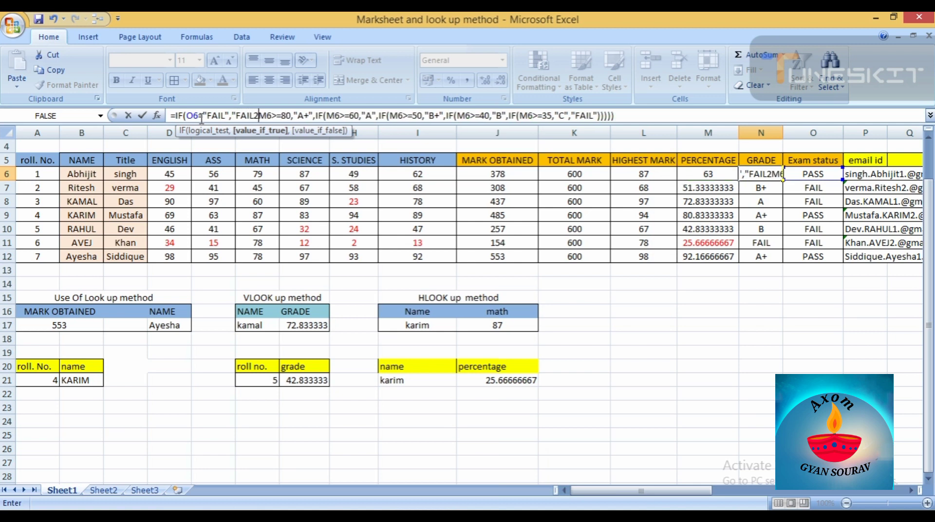
{"action": "key", "text": "BackSpace"}
{"action": "type", "text": "\","}
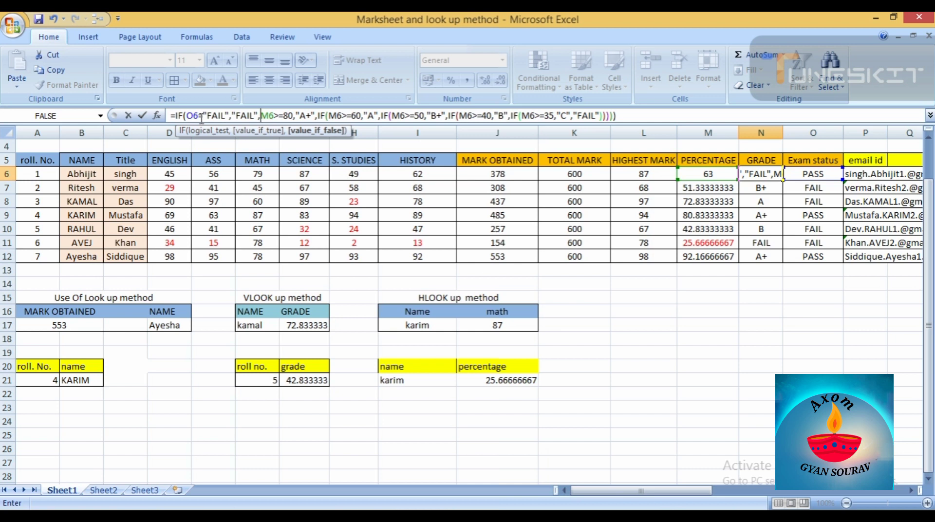
Nest the existing grade tests in a parenthesised IF as the false value, close the formula, and fill it from N6 down to N12
{"action": "type", "text": "("}
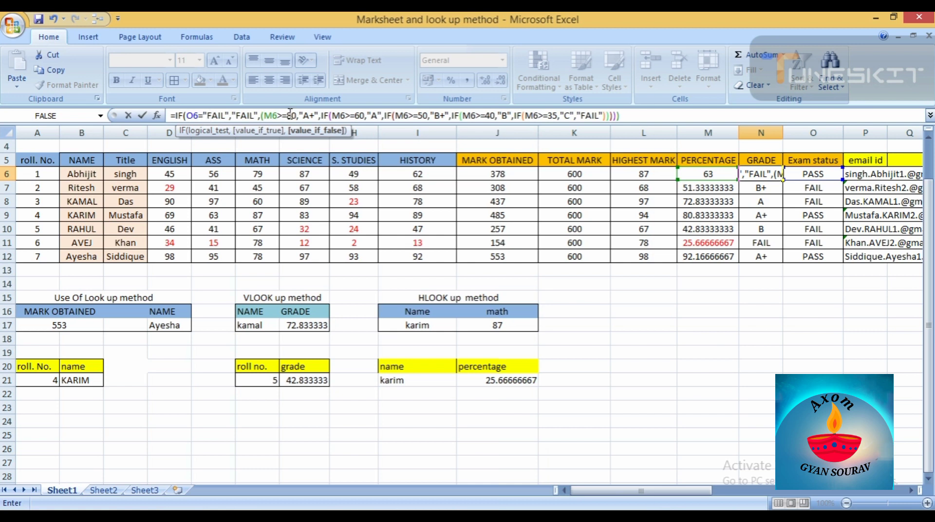
{"action": "type", "text": "IF"}
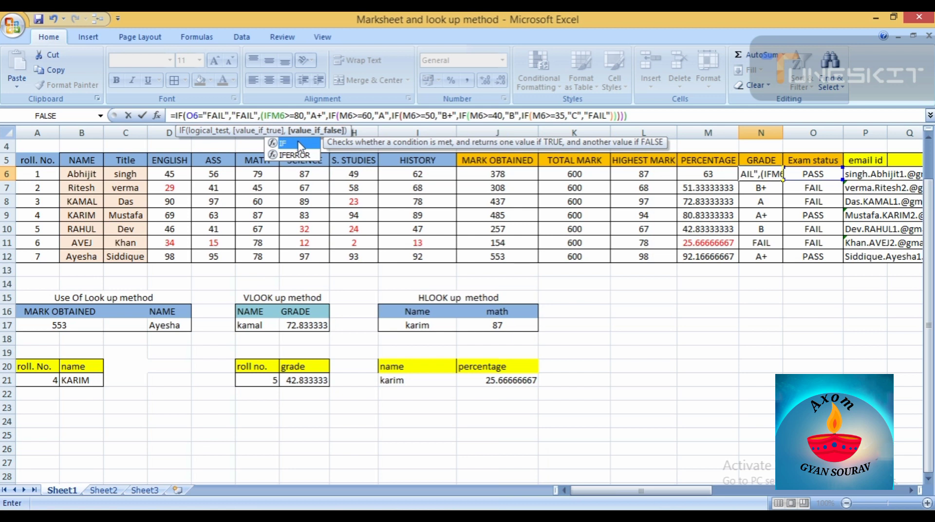
{"action": "double_click", "coordinate": [298, 143]}
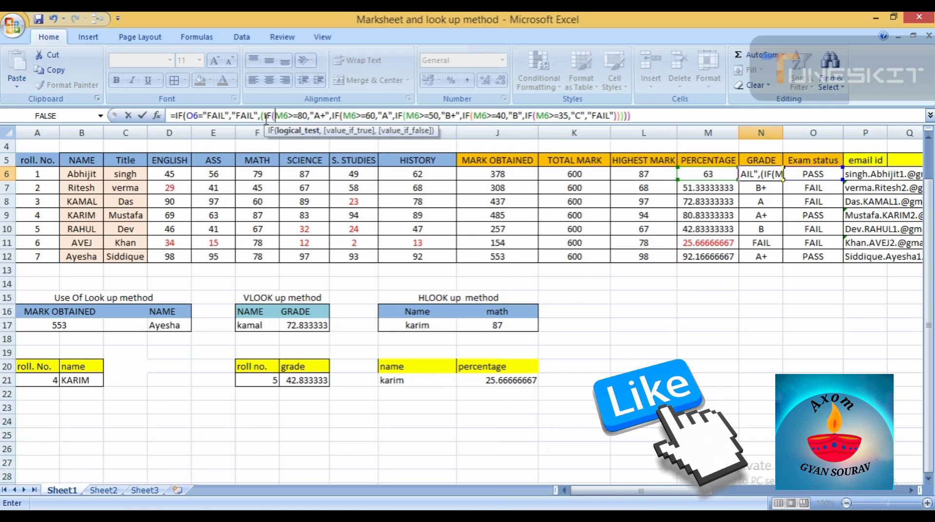
{"action": "left_click", "coordinate": [643, 114]}
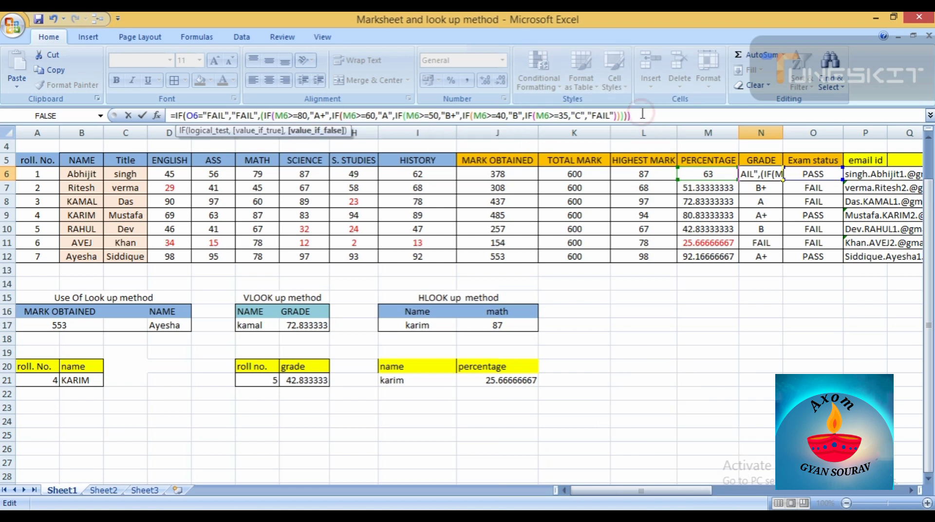
{"action": "type", "text": "))"}
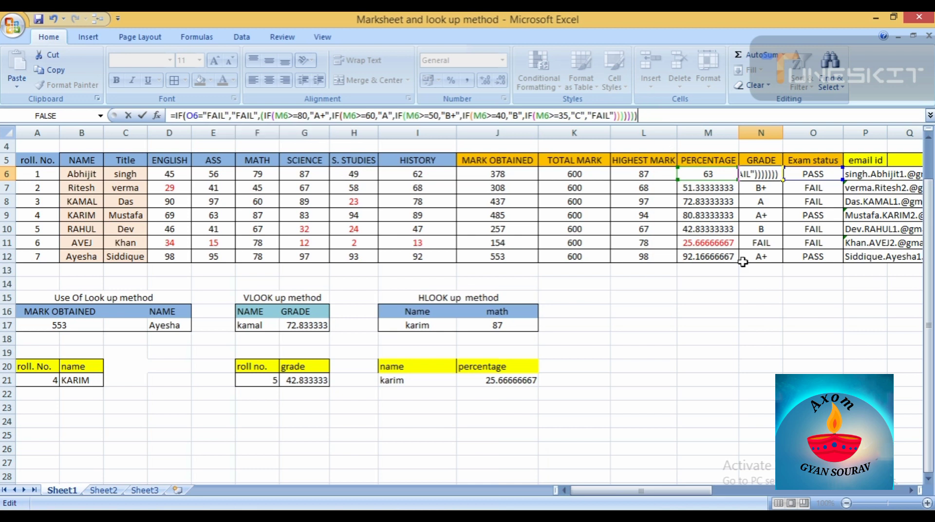
{"action": "key", "text": "Return"}
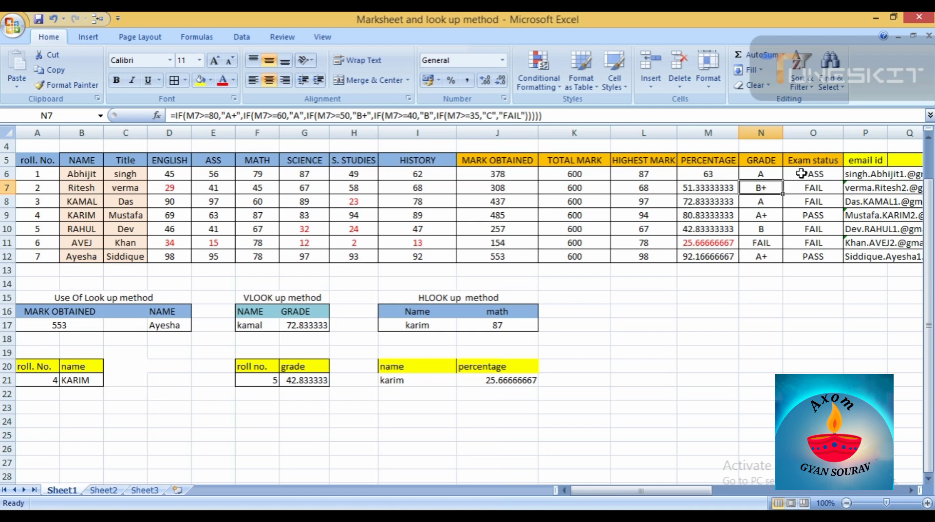
{"action": "left_click", "coordinate": [773, 176]}
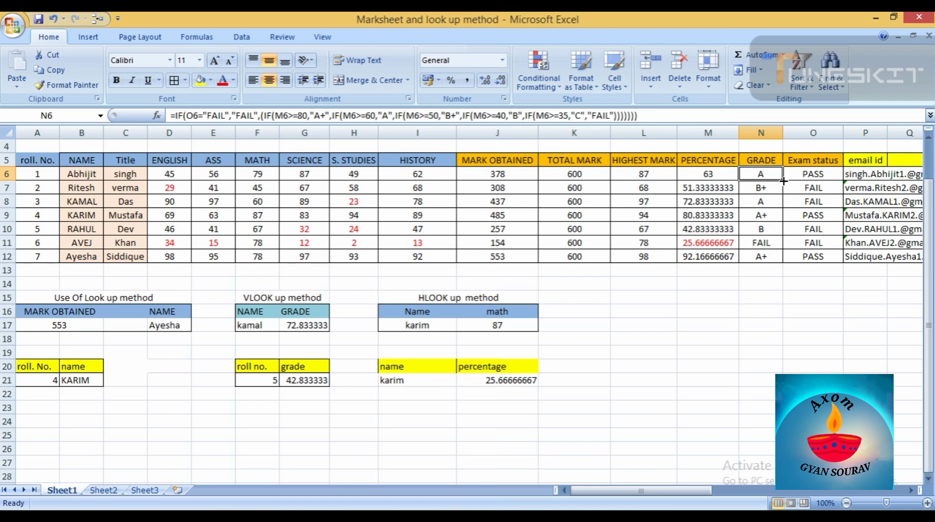
{"action": "double_click", "coordinate": [783, 181]}
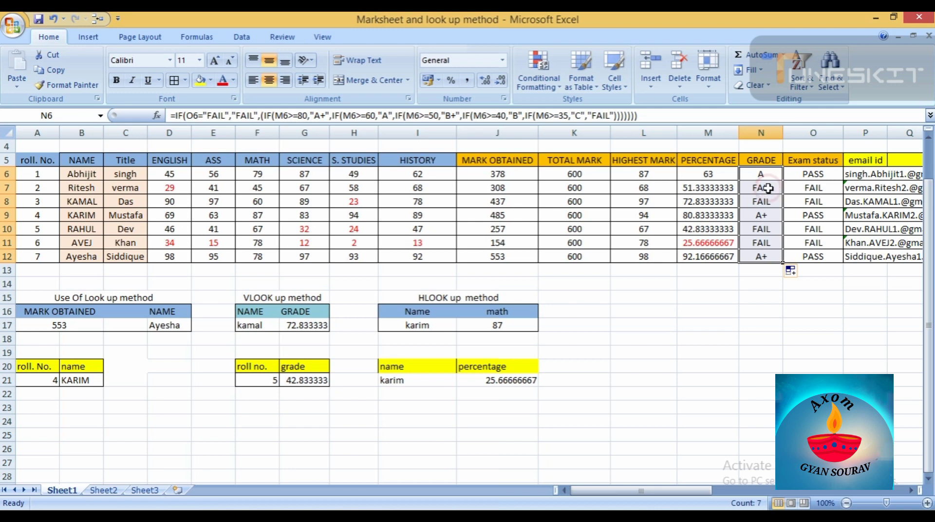